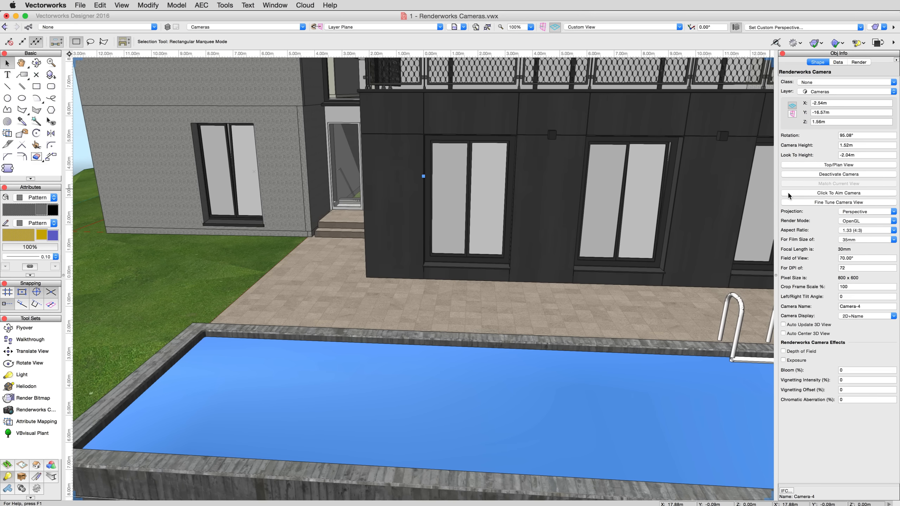
- Re-aim Camera-4 three times by picking points on the facade and terrace, finishing at the upper corner of the dark wall's first window
{"action": "left_click", "coordinate": [789, 193]}
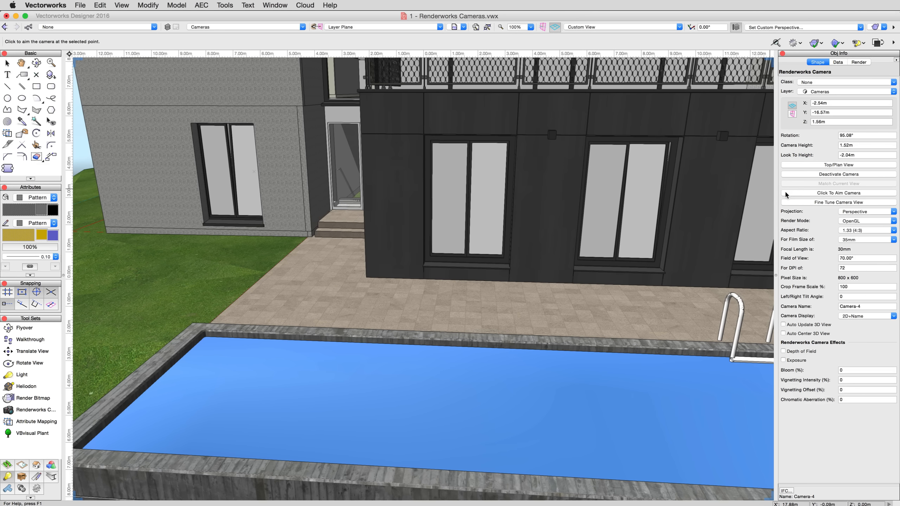
{"action": "left_click", "coordinate": [723, 141]}
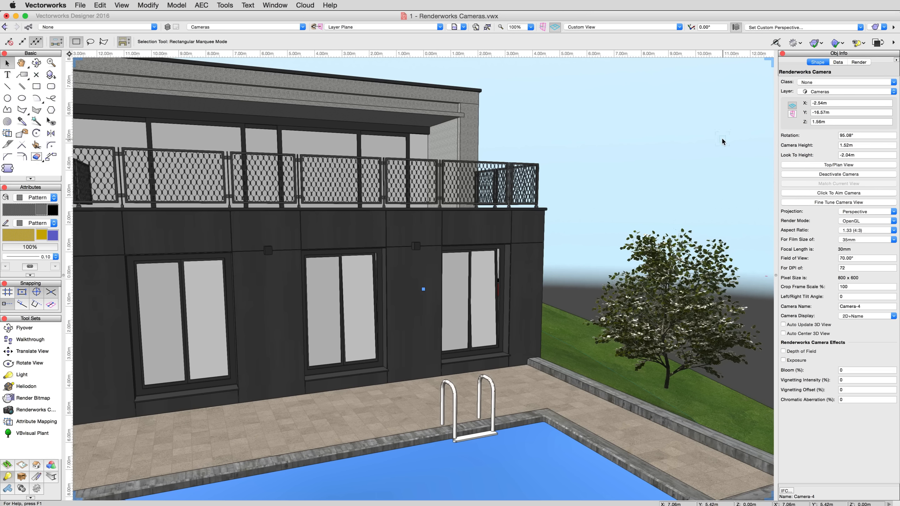
{"action": "left_click", "coordinate": [816, 194]}
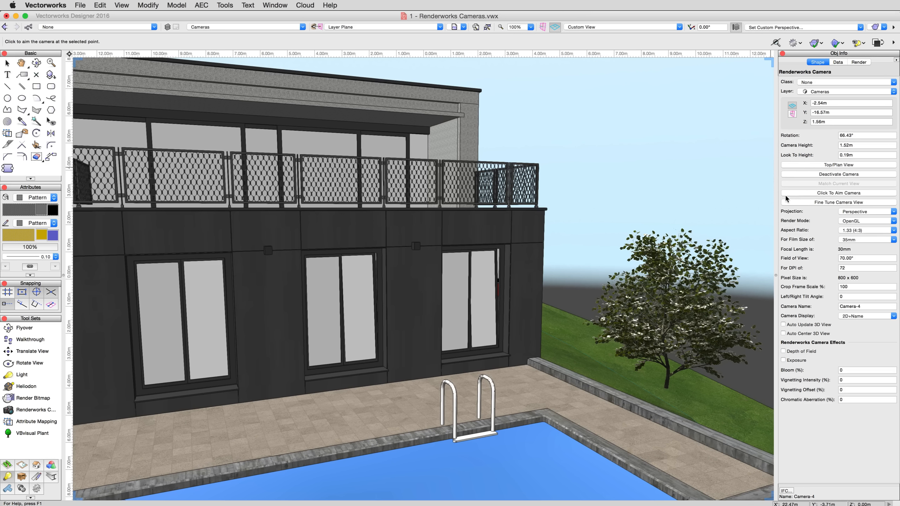
{"action": "left_click", "coordinate": [304, 395]}
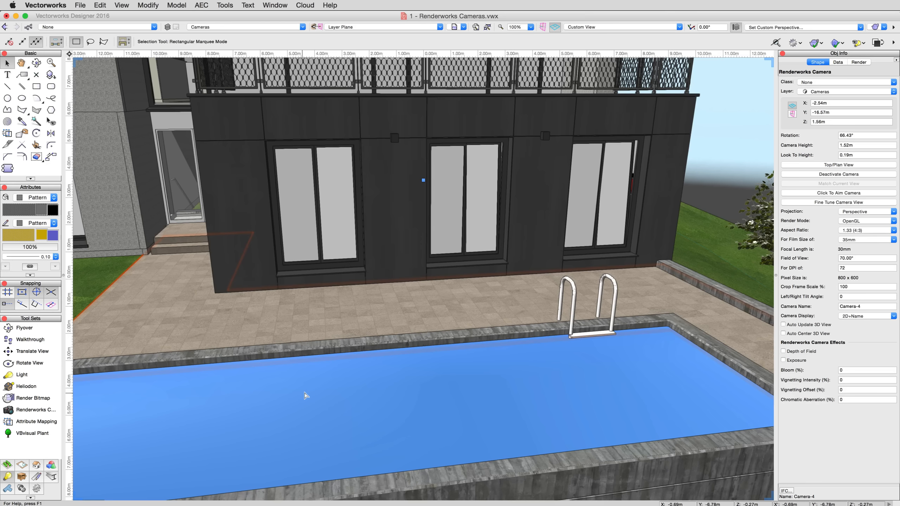
{"action": "left_click", "coordinate": [814, 195]}
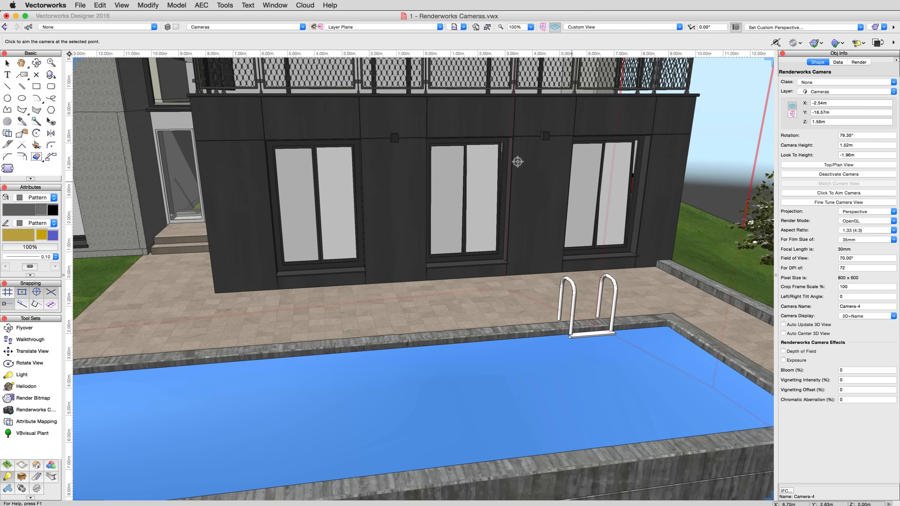
{"action": "left_click", "coordinate": [358, 152]}
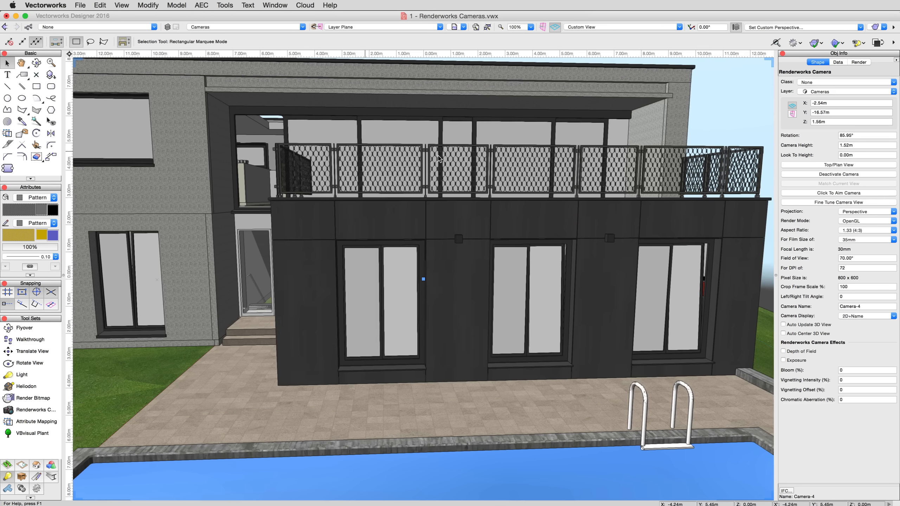
- Open the fine-tune controls for the camera view and raise the camera height to 1.80 m
{"action": "left_click", "coordinate": [800, 203]}
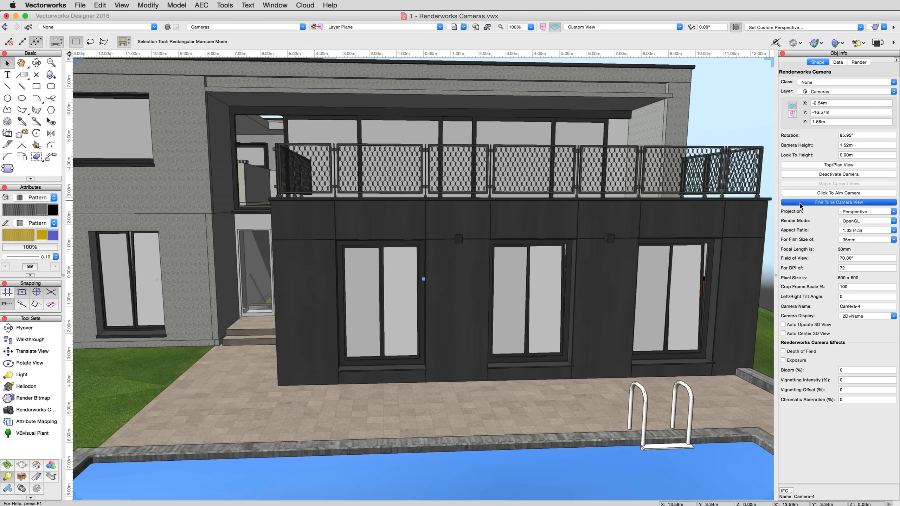
{"action": "left_click_drag", "start_coordinate": [495, 62], "coordinate": [676, 145]}
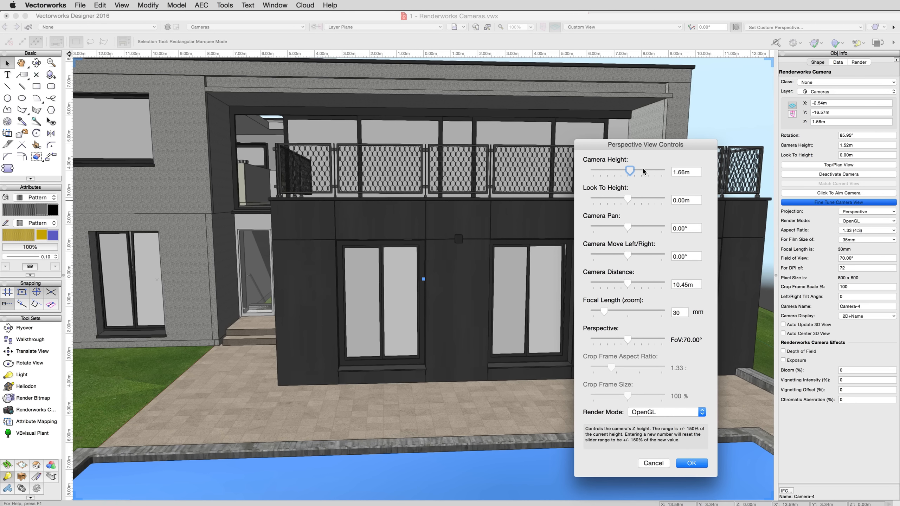
{"action": "left_click", "coordinate": [644, 171]}
{"action": "left_click", "coordinate": [632, 172]}
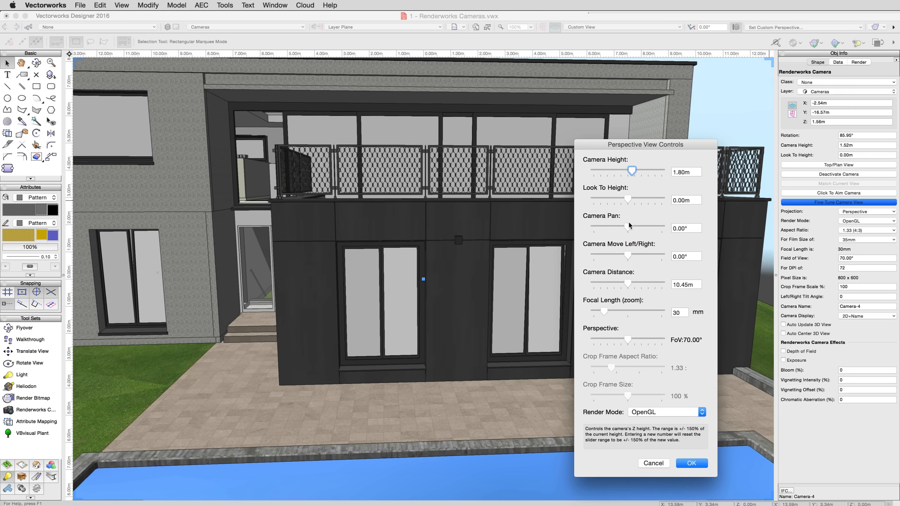
- Try out the camera pan and sideways movement, return both to 0.00°, and set the camera distance to 10.50 m
{"action": "left_click", "coordinate": [617, 228]}
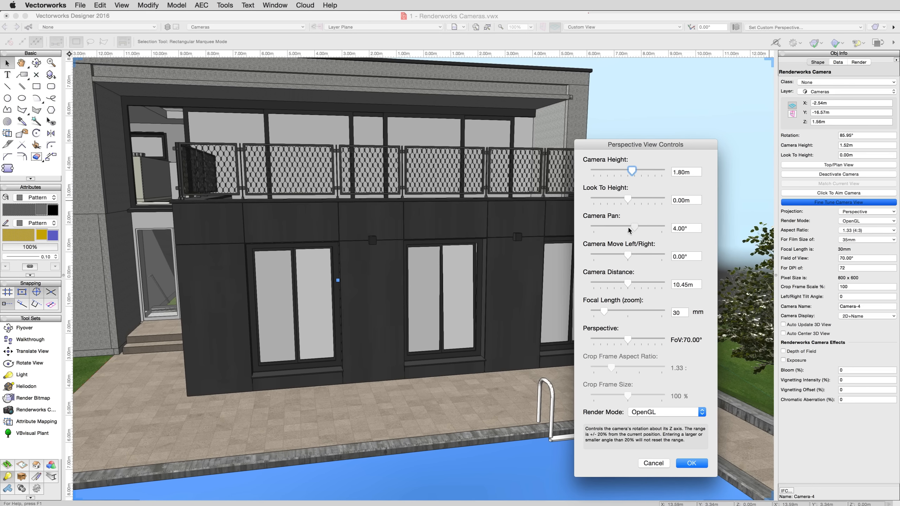
{"action": "left_click", "coordinate": [629, 228]}
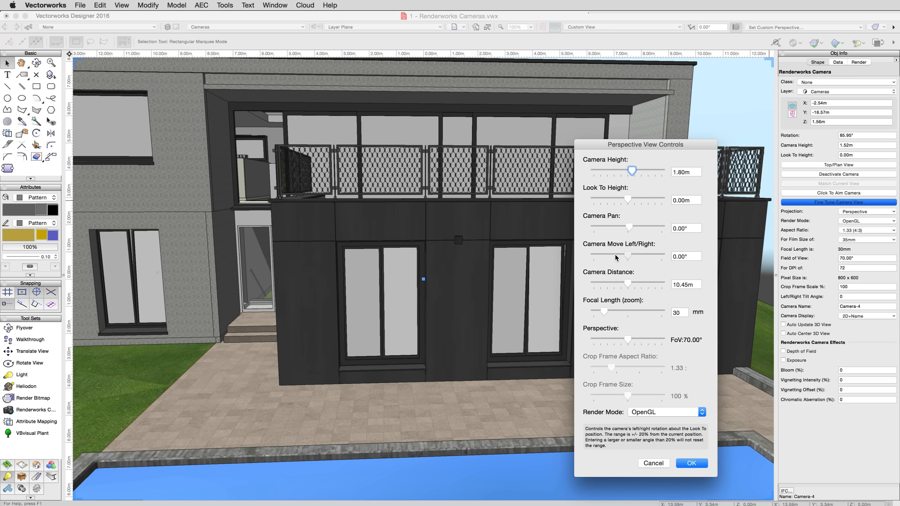
{"action": "left_click_drag", "start_coordinate": [616, 258], "coordinate": [612, 284]}
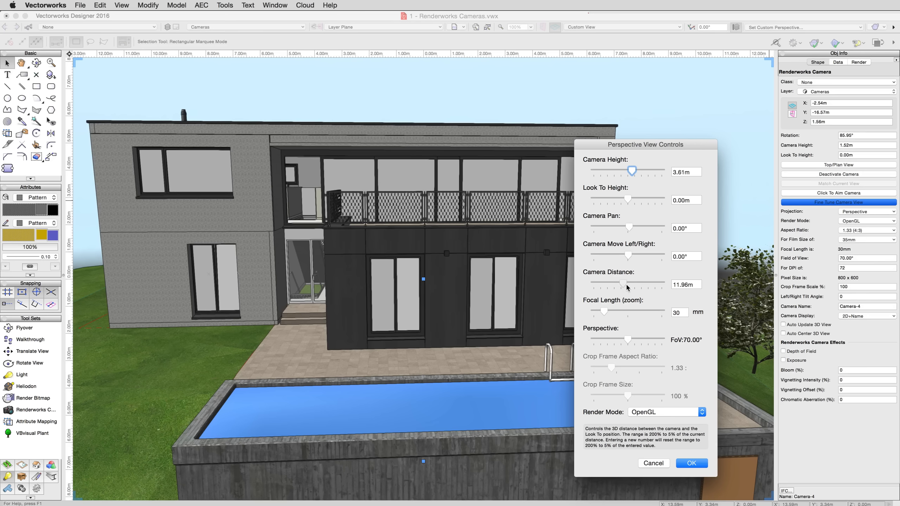
{"action": "left_click_drag", "start_coordinate": [626, 288], "coordinate": [627, 286]}
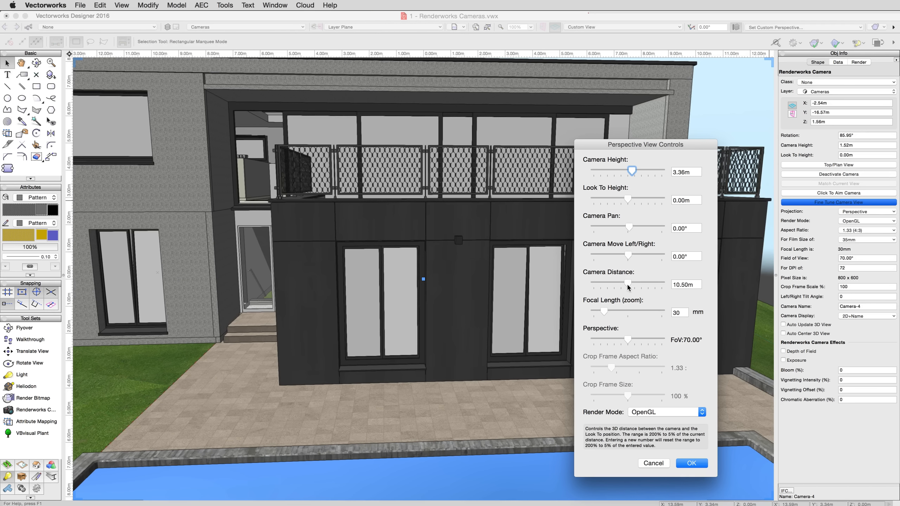
- Set the focal length to 28 mm, adjust the perspective effect slightly, keep the OpenGL render mode, and apply the fine-tuned view
{"action": "left_click", "coordinate": [606, 311]}
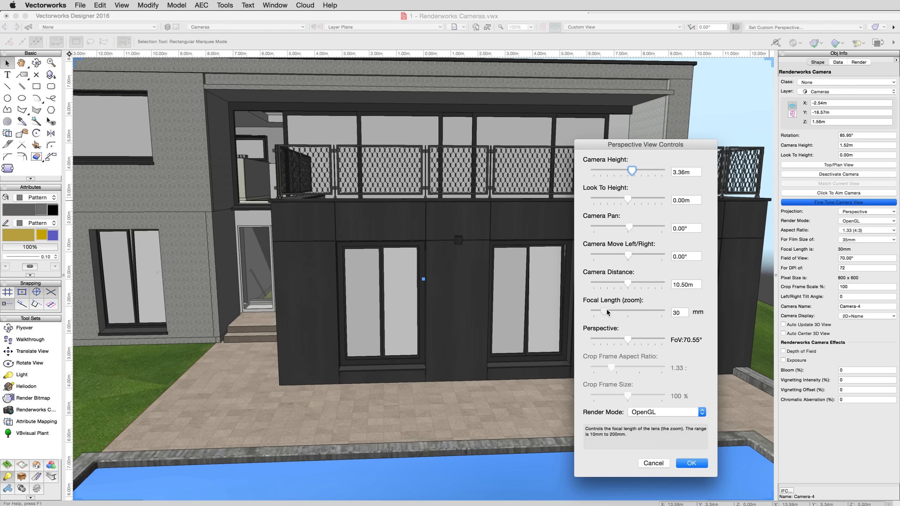
{"action": "mouse_move", "coordinate": [606, 312]}
{"action": "left_mouse_down"}
{"action": "mouse_move", "coordinate": [622, 311]}
{"action": "mouse_move", "coordinate": [606, 310]}
{"action": "left_mouse_up"}
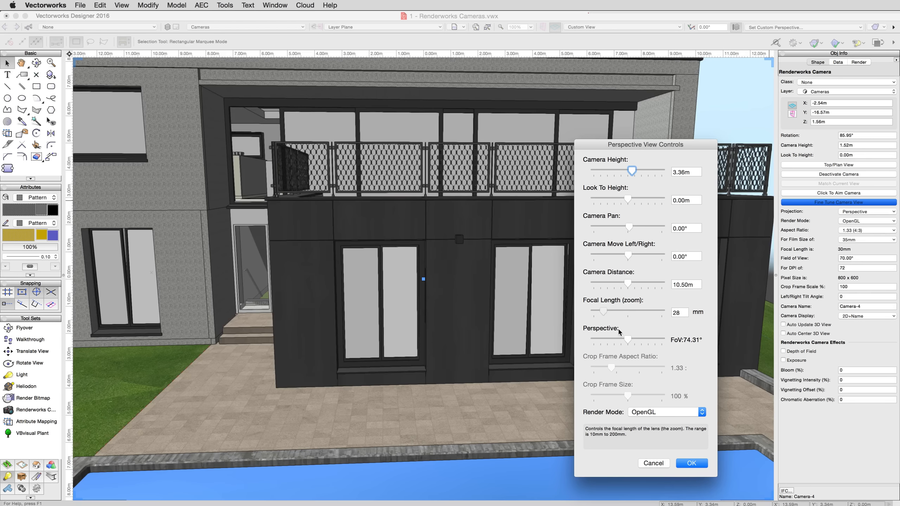
{"action": "mouse_move", "coordinate": [628, 340]}
{"action": "left_mouse_down"}
{"action": "mouse_move", "coordinate": [605, 339]}
{"action": "mouse_move", "coordinate": [648, 340]}
{"action": "mouse_move", "coordinate": [630, 340]}
{"action": "left_mouse_up"}
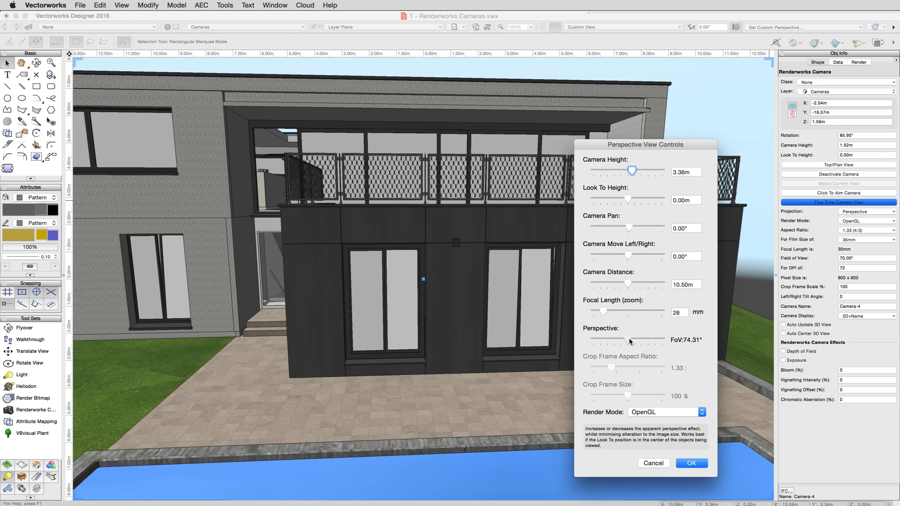
{"action": "left_click", "coordinate": [647, 413]}
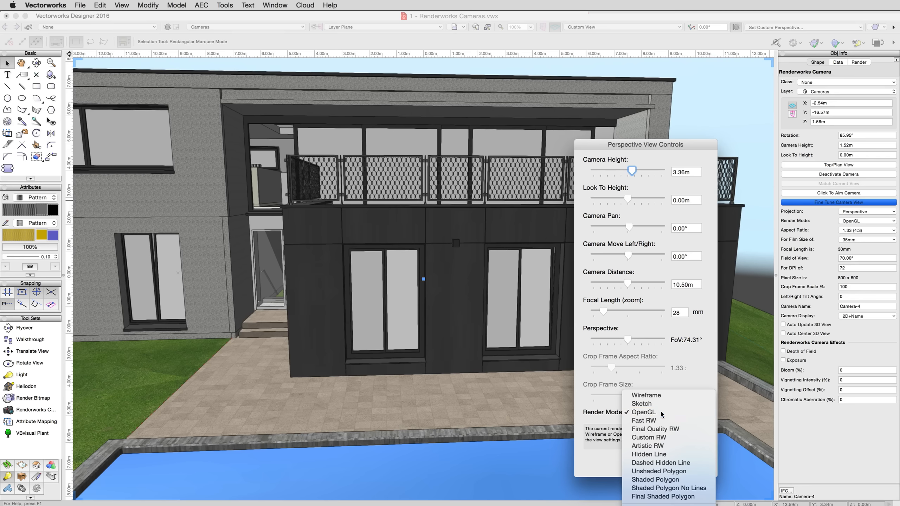
{"action": "left_click", "coordinate": [660, 413]}
{"action": "left_click", "coordinate": [689, 464]}
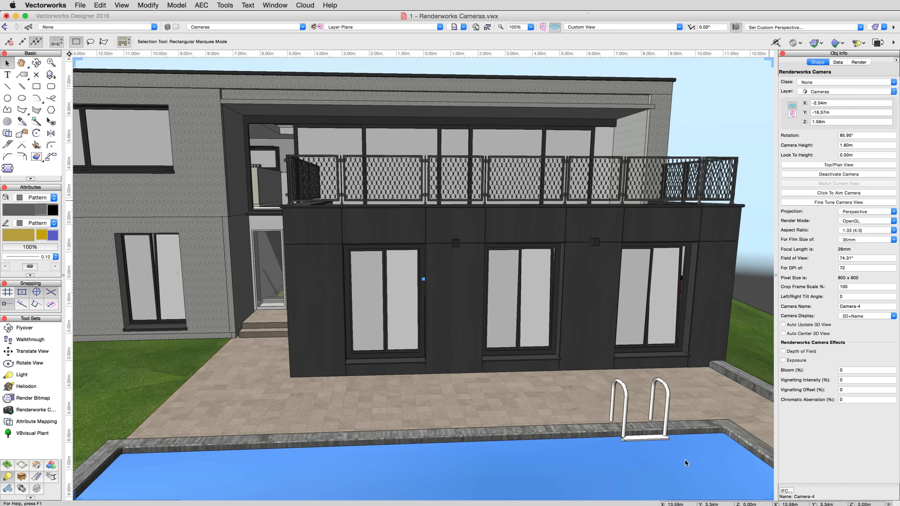
- View the camera in Top/Plan, reactivate its 3D view, and review its fine-tune settings
{"action": "left_click", "coordinate": [801, 165]}
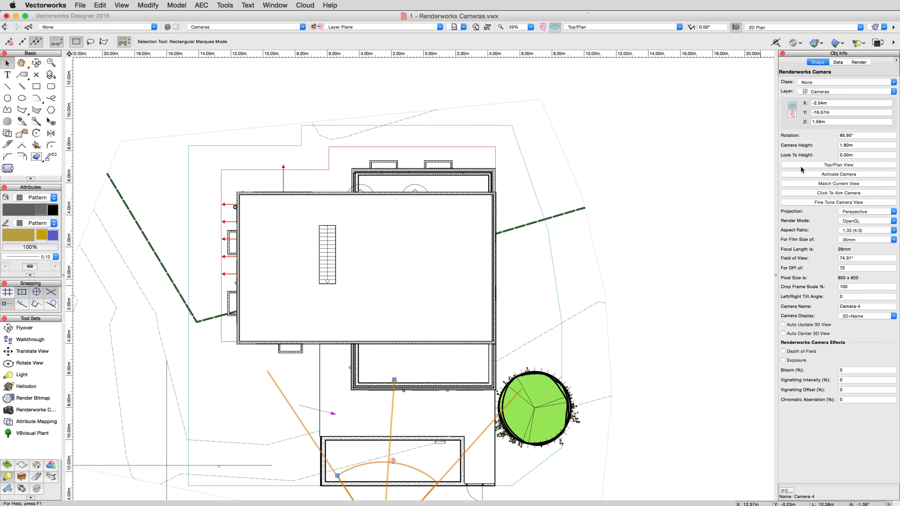
{"action": "left_click", "coordinate": [801, 173]}
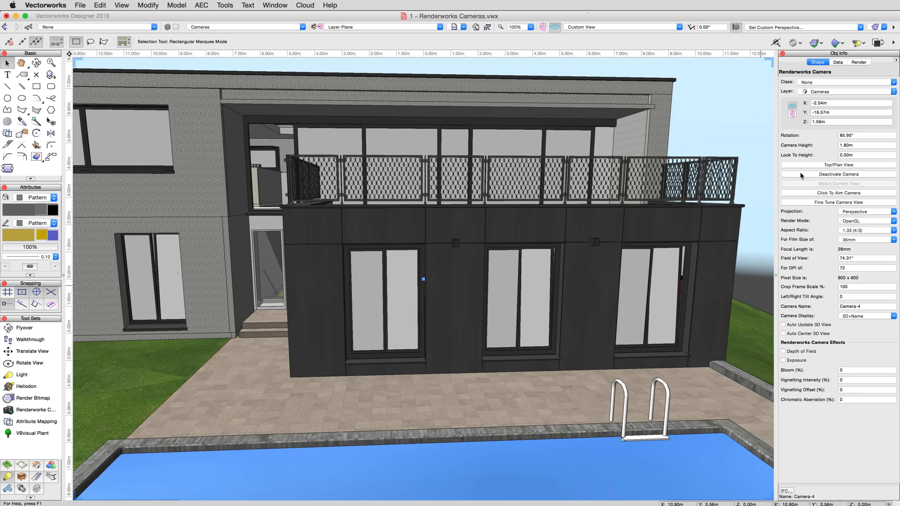
{"action": "left_click", "coordinate": [815, 202]}
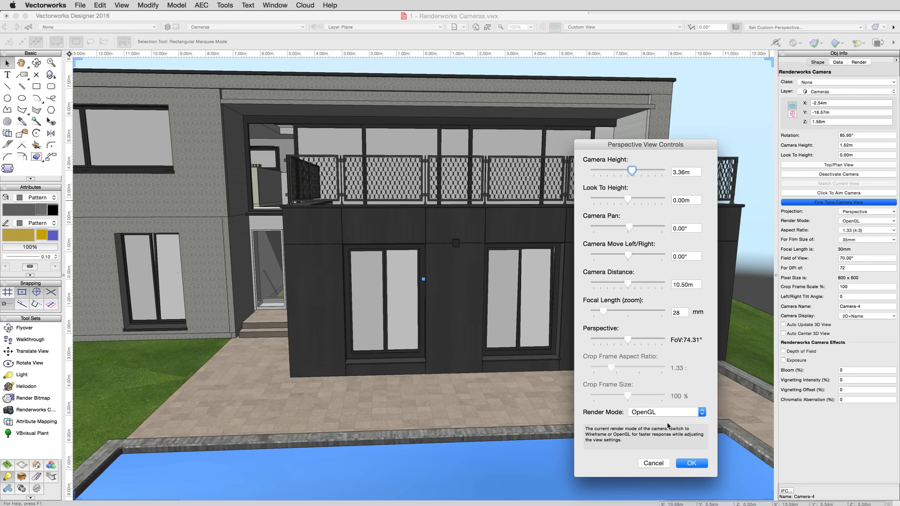
{"action": "left_click", "coordinate": [686, 464]}
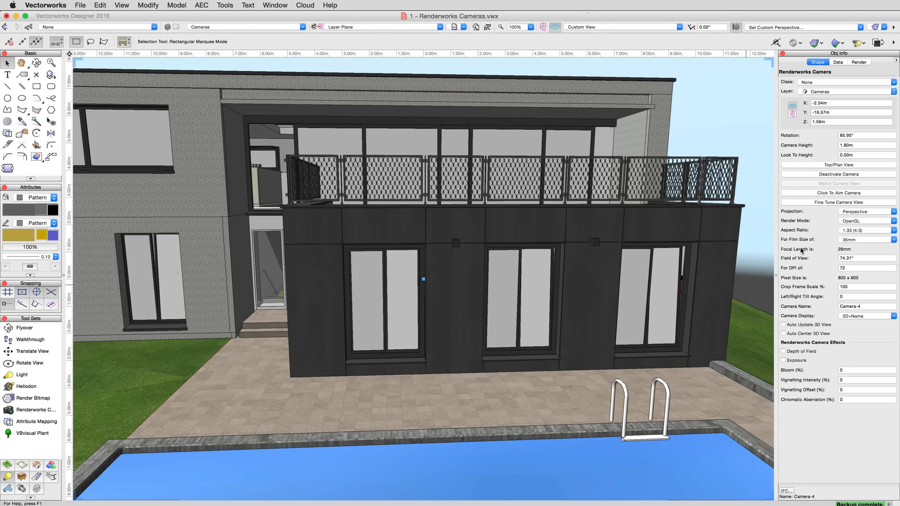
- Try the Orthogonal projection for the camera, and return it to Perspective
{"action": "left_click", "coordinate": [858, 212]}
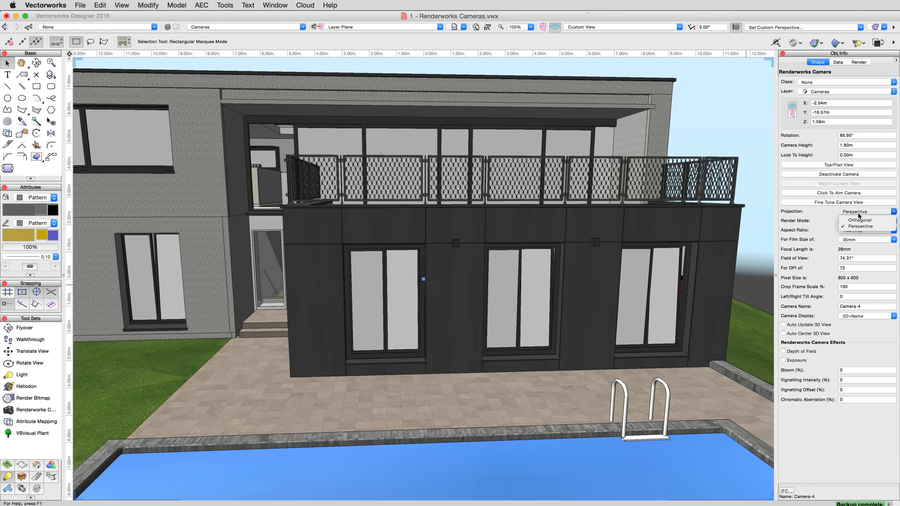
{"action": "left_click", "coordinate": [858, 220]}
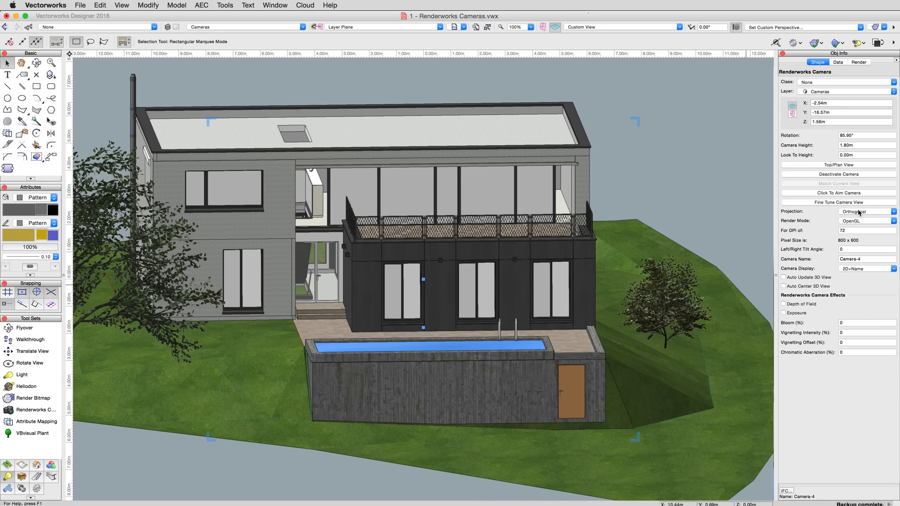
{"action": "left_click", "coordinate": [858, 212]}
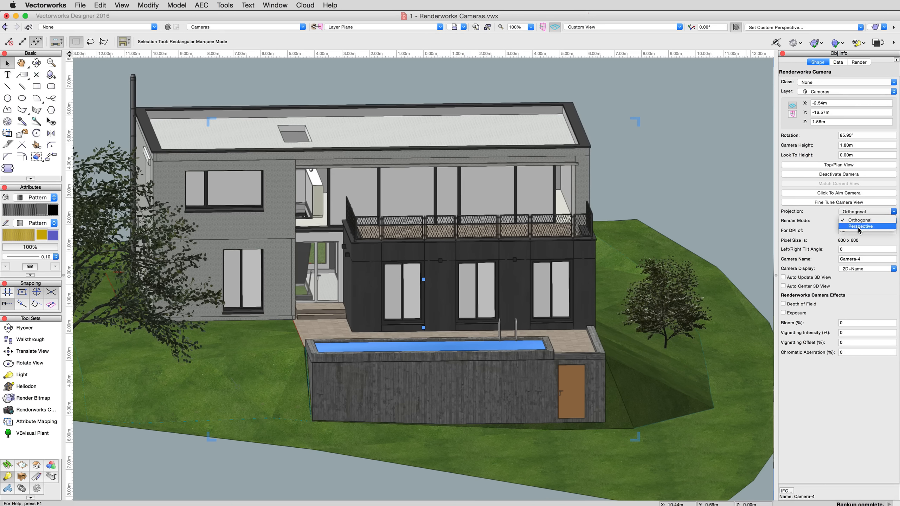
{"action": "left_click", "coordinate": [858, 222]}
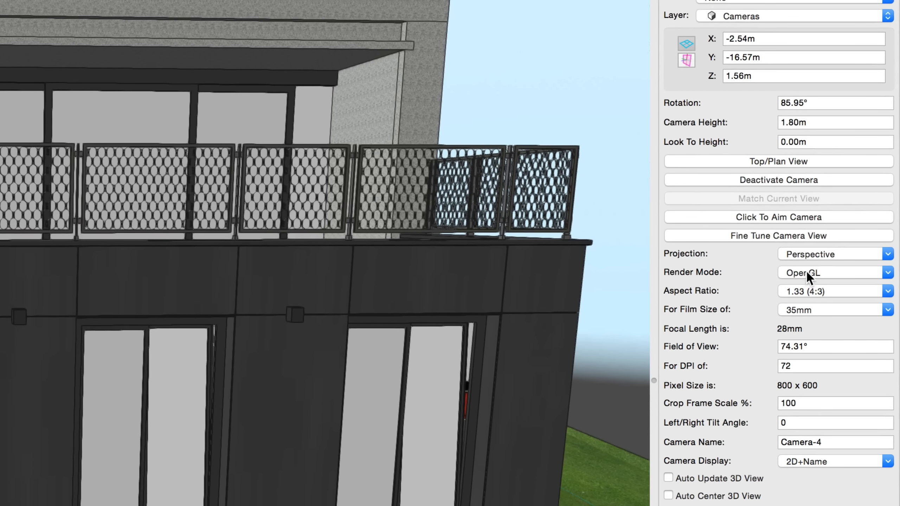
- Review the camera's render modes, keep OpenGL, and set its aspect ratio to Custom Aspect
{"action": "left_click", "coordinate": [815, 273]}
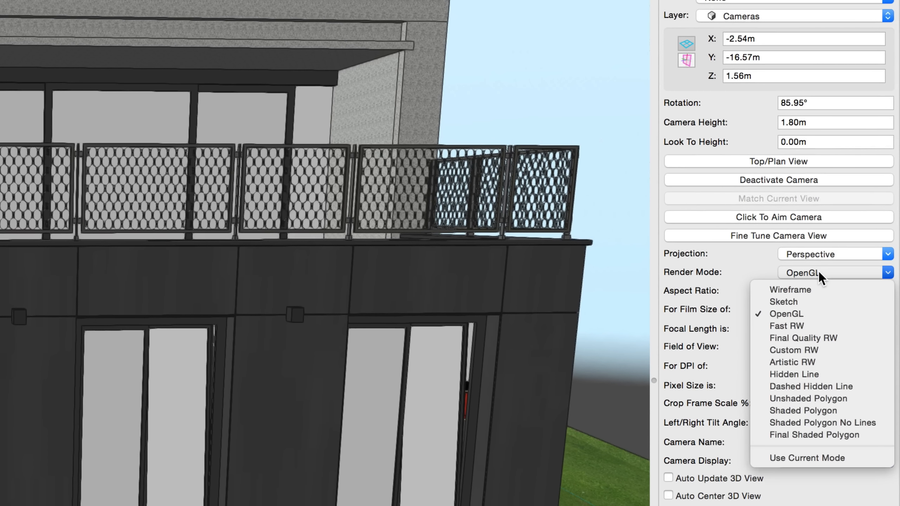
{"action": "left_click", "coordinate": [819, 273]}
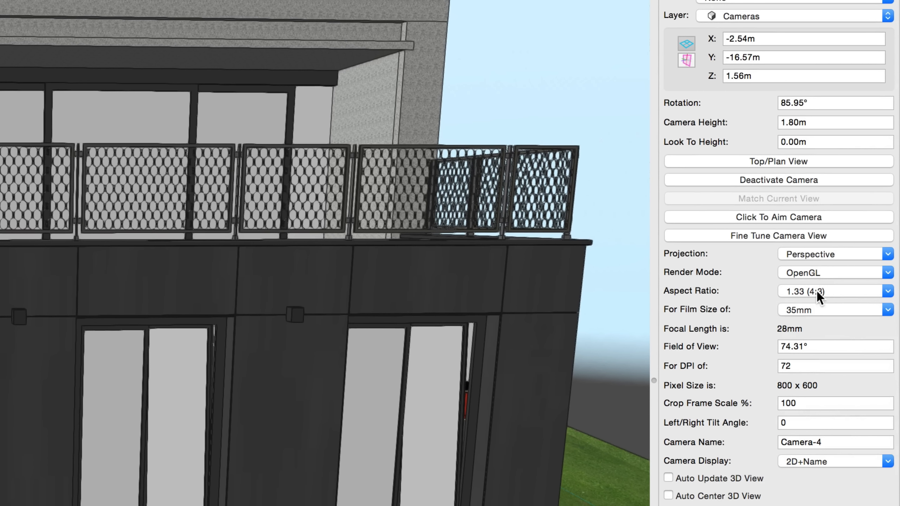
{"action": "left_click", "coordinate": [817, 290]}
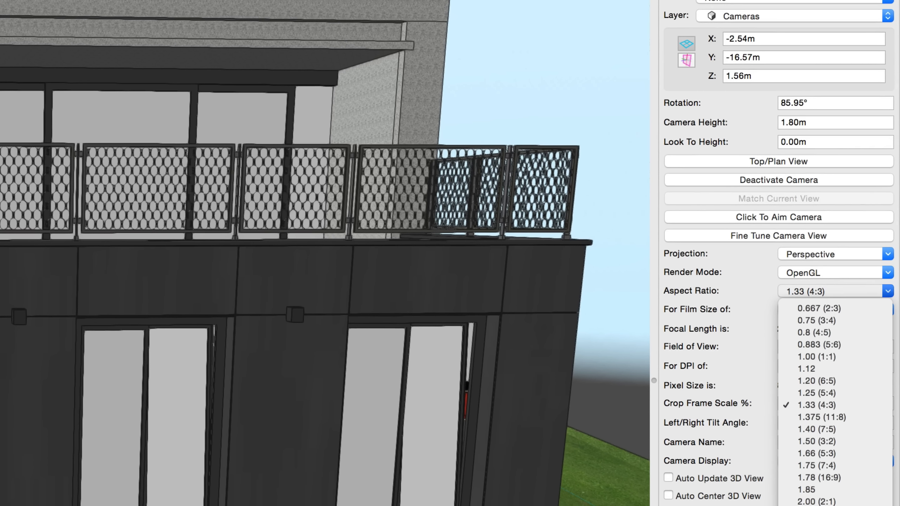
{"action": "left_click", "coordinate": [817, 505]}
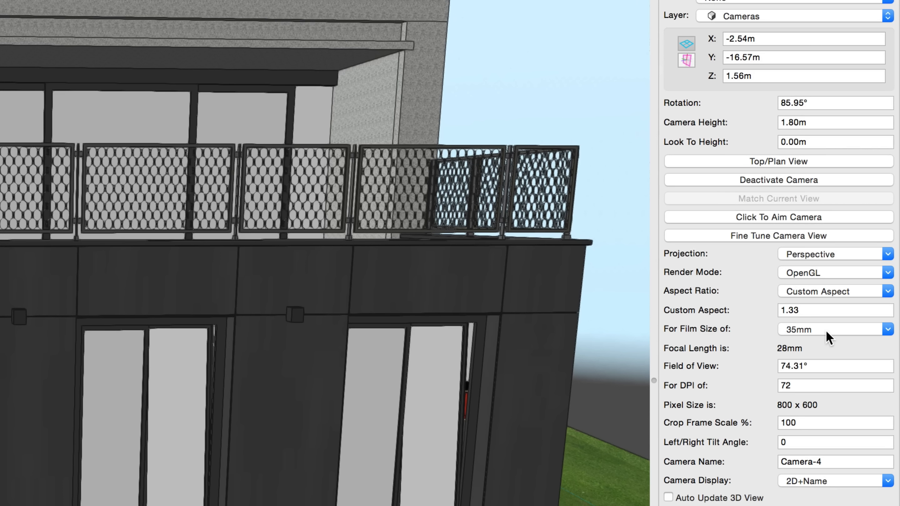
- Keep the camera's film size at 35mm and set its DPI to 300
{"action": "left_click", "coordinate": [822, 336]}
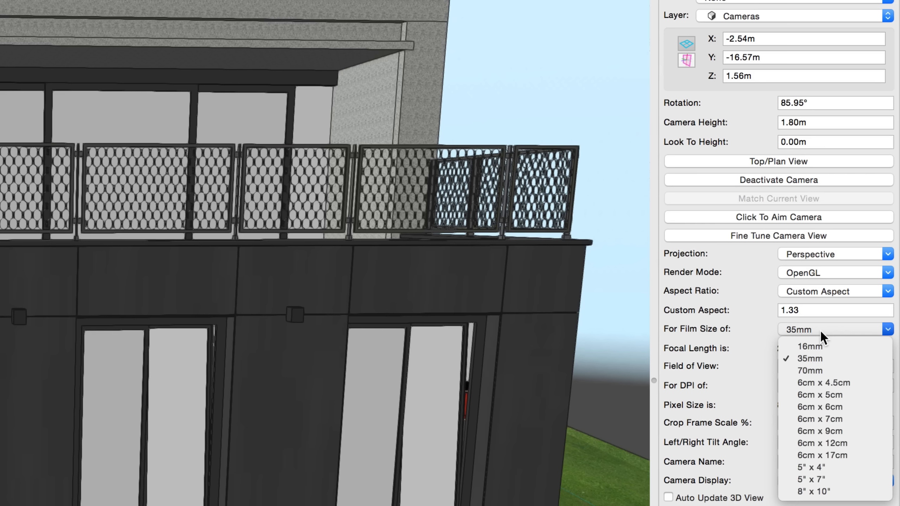
{"action": "left_click", "coordinate": [821, 334]}
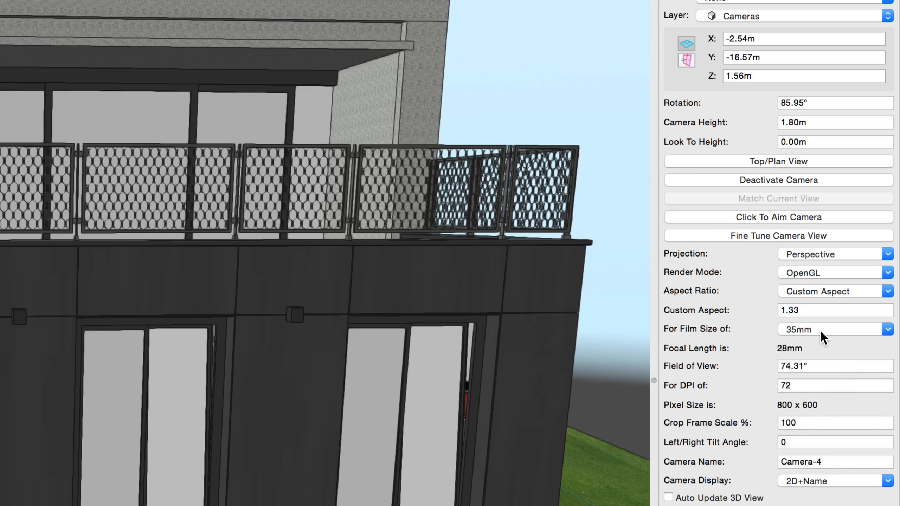
{"action": "left_click", "coordinate": [817, 384]}
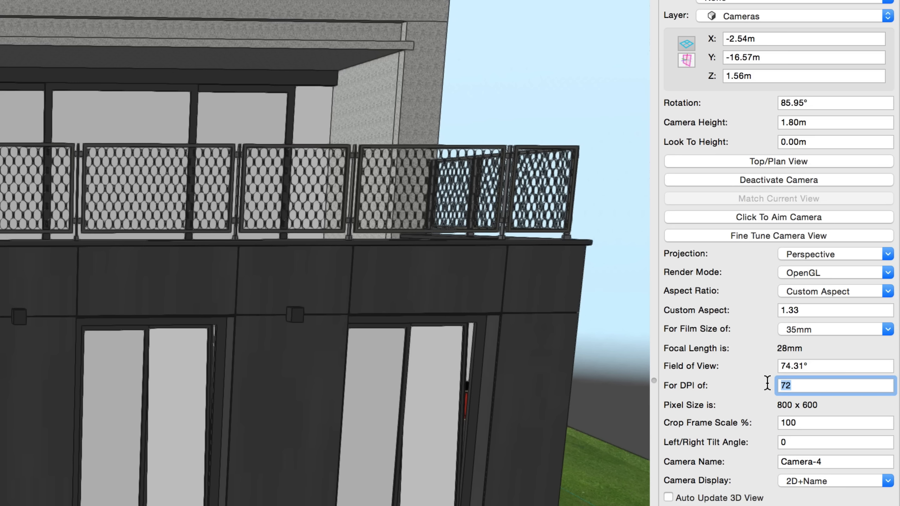
{"action": "type", "text": "300"}
{"action": "key", "text": "Return"}
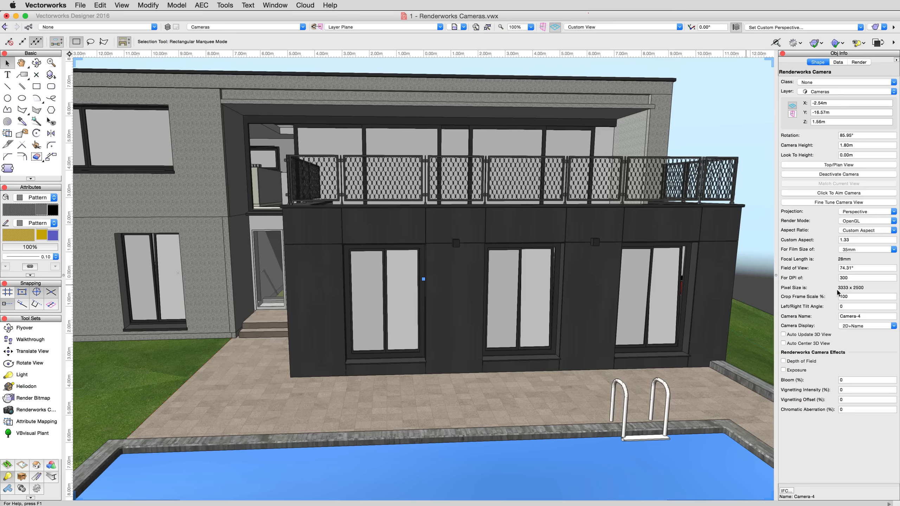
- Try left/right tilt angles of -30 and 30 on the active Camera-4 view
{"action": "left_click", "coordinate": [848, 307]}
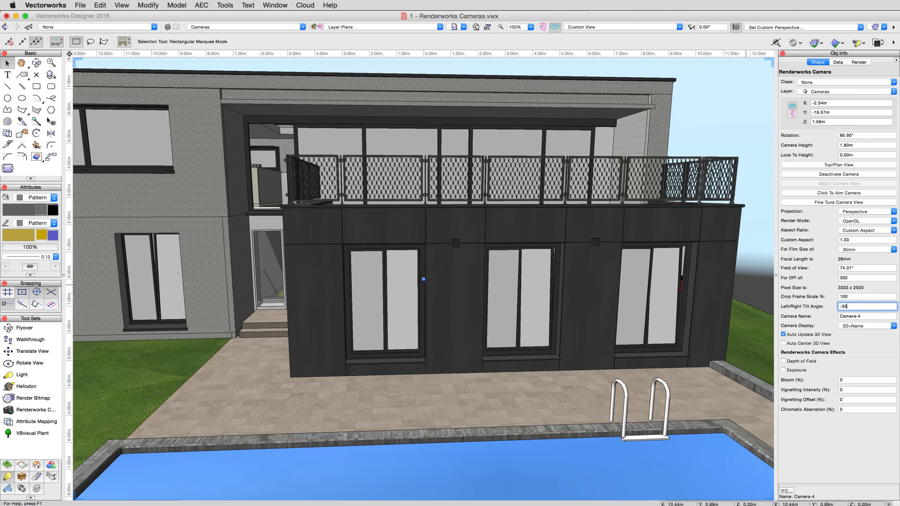
{"action": "type", "text": "-30"}
{"action": "key", "text": "Return"}
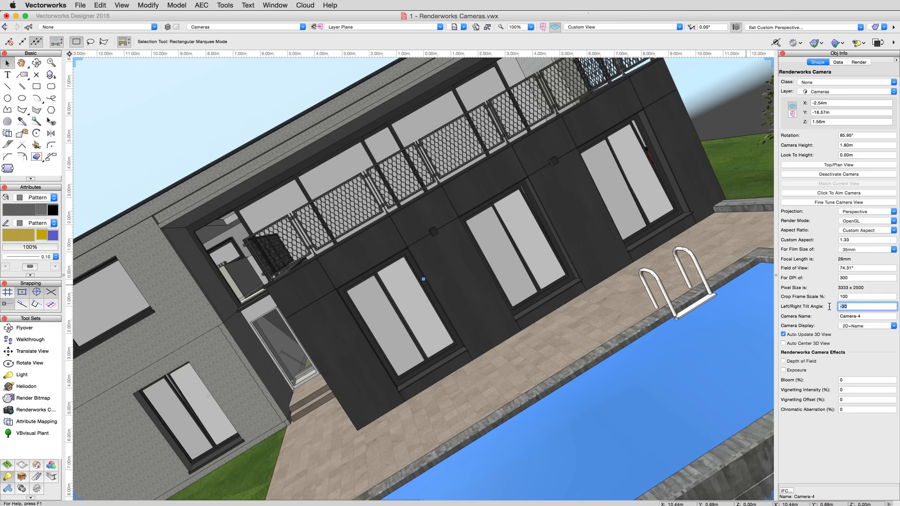
{"action": "type", "text": "3"}
{"action": "key", "text": "Return"}
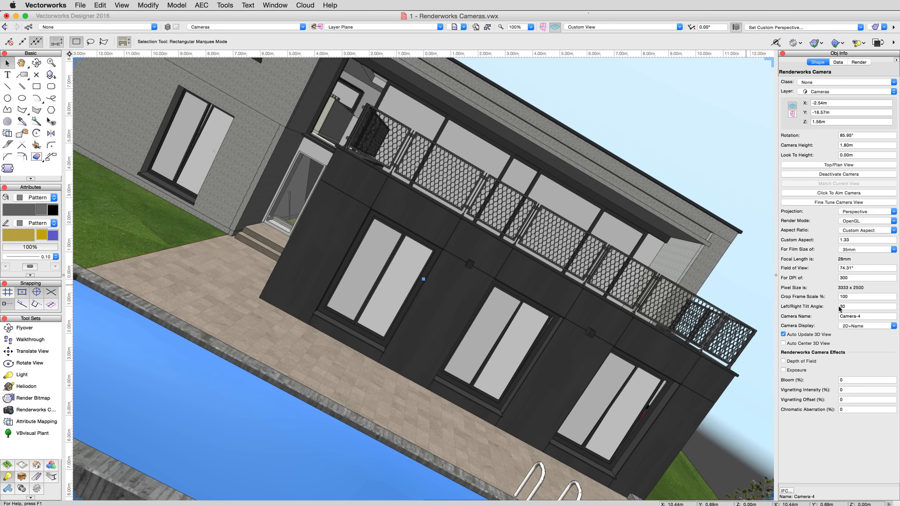
- Try Camera-4's tilt at -30 and 30 once more, and reset its left/right tilt angle to 0
{"action": "left_click_drag", "start_coordinate": [850, 307], "coordinate": [815, 306]}
{"action": "type", "text": "-30"}
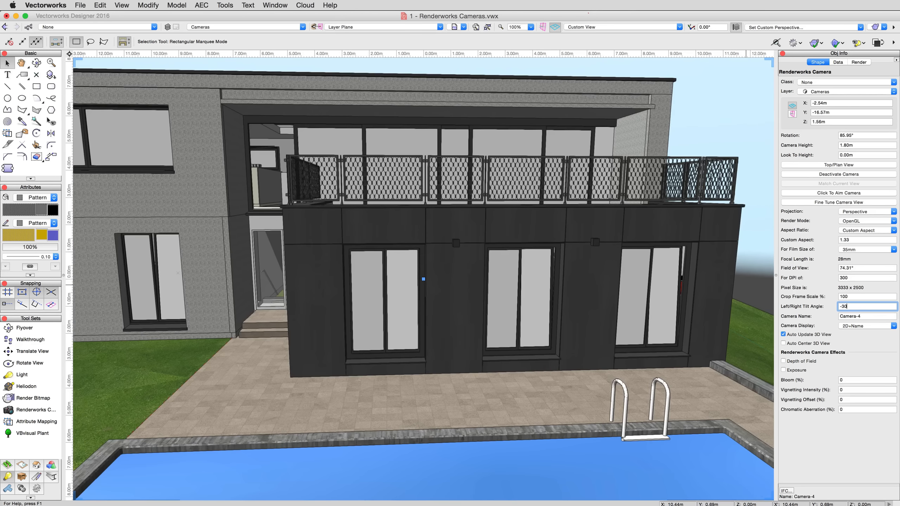
{"action": "key", "text": "Return"}
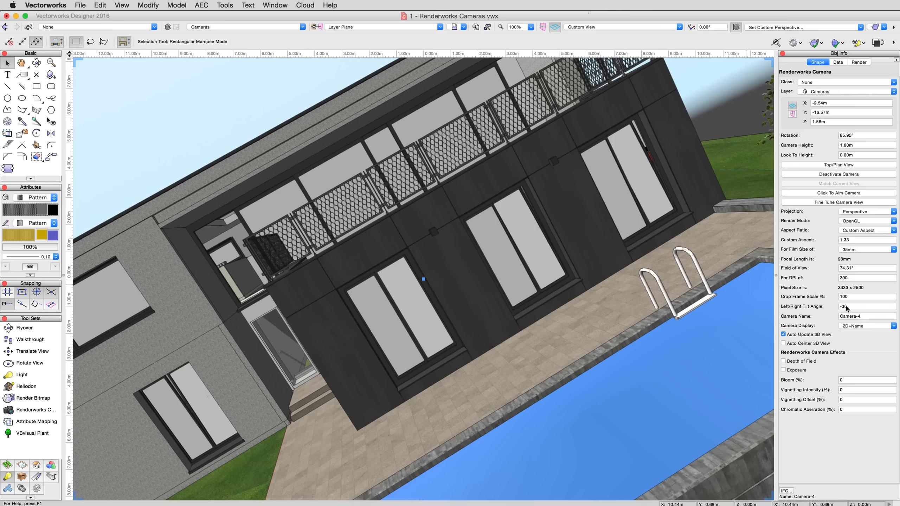
{"action": "type", "text": "30"}
{"action": "key", "text": "Return"}
{"action": "type", "text": "0"}
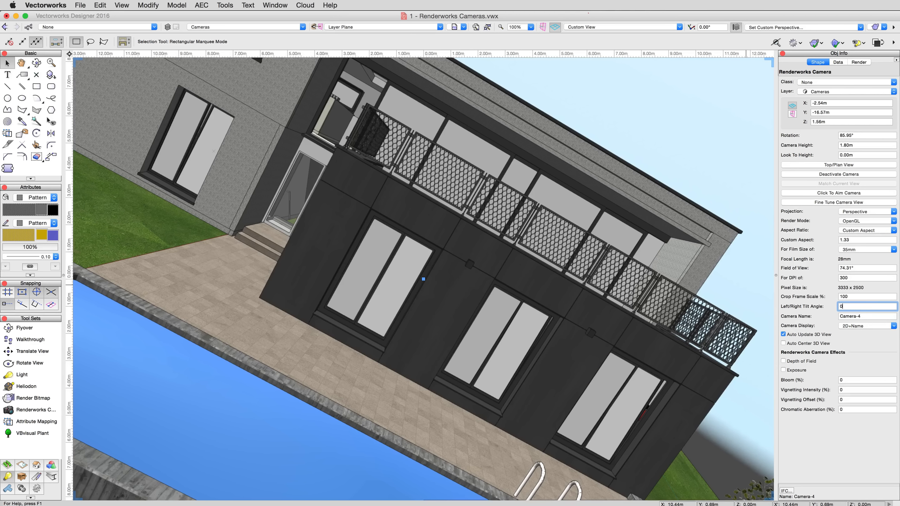
{"action": "key", "text": "Return"}
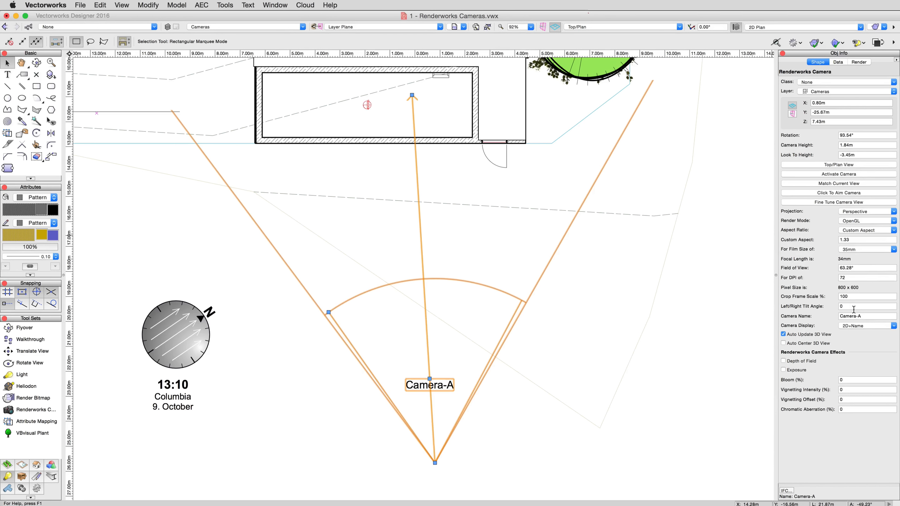
- Try the 2D, 3D and 2D+3D display options for Camera-A, and return its display to 2D+Name
{"action": "left_click", "coordinate": [856, 326]}
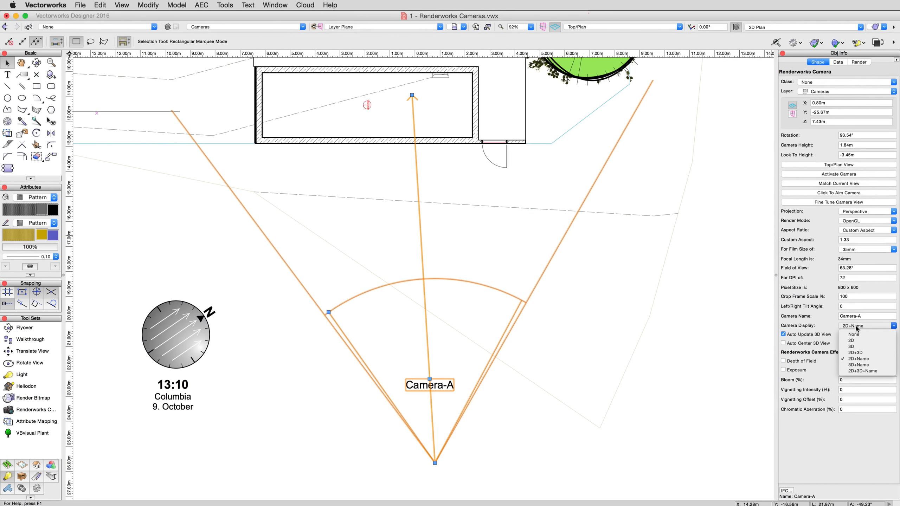
{"action": "left_click", "coordinate": [854, 341]}
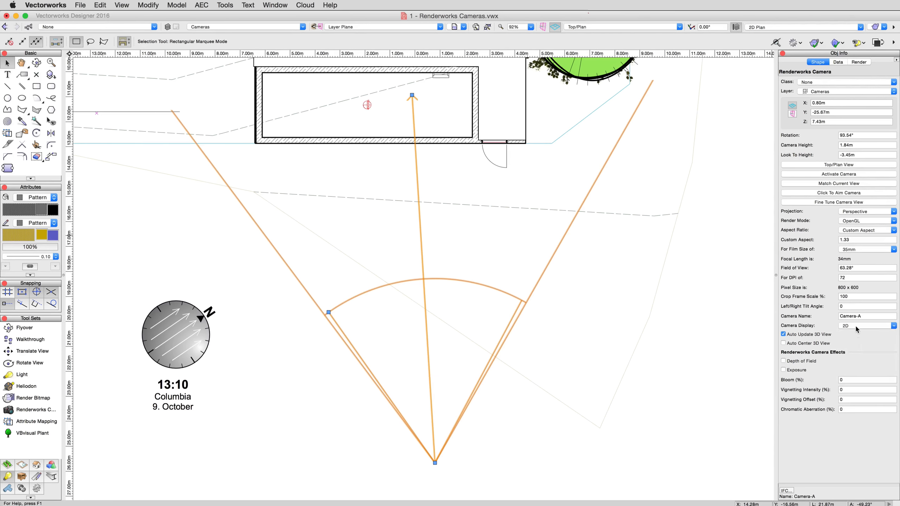
{"action": "left_click", "coordinate": [857, 327]}
{"action": "left_click", "coordinate": [857, 349]}
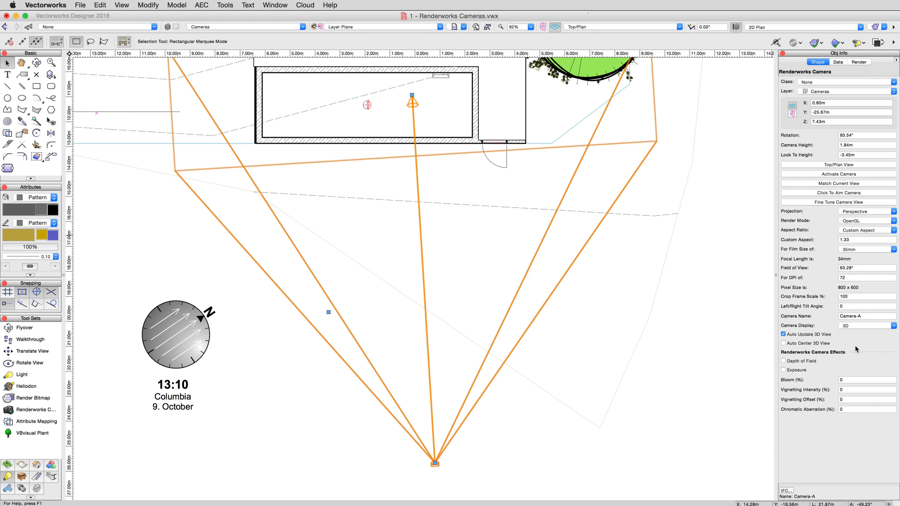
{"action": "left_click", "coordinate": [857, 326]}
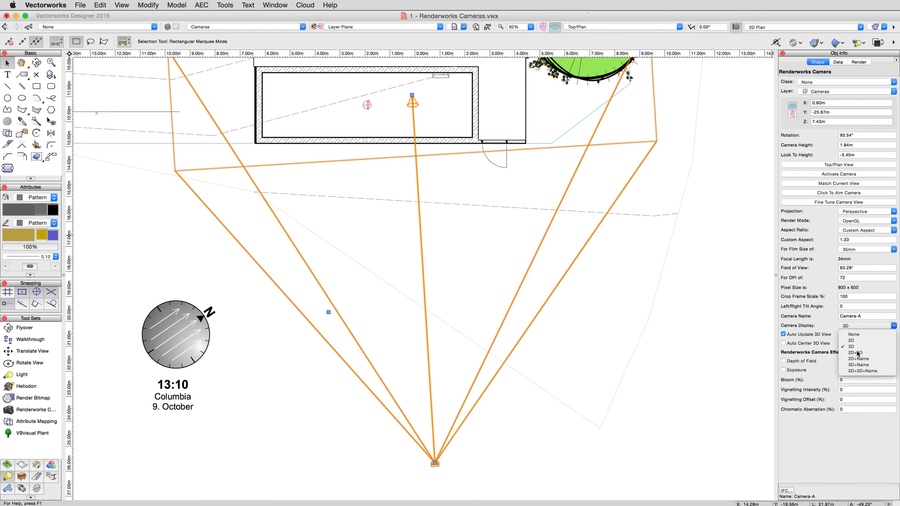
{"action": "left_click", "coordinate": [857, 353]}
{"action": "left_click", "coordinate": [857, 327]}
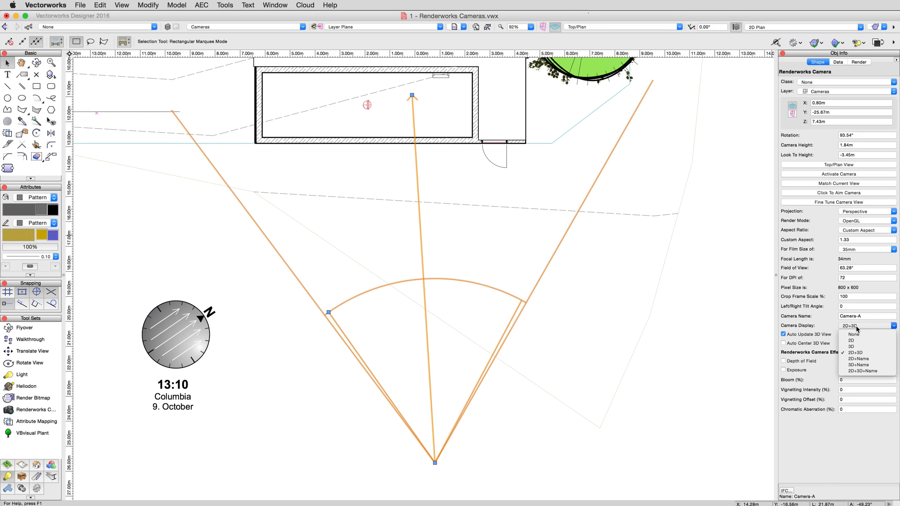
{"action": "left_click", "coordinate": [858, 360]}
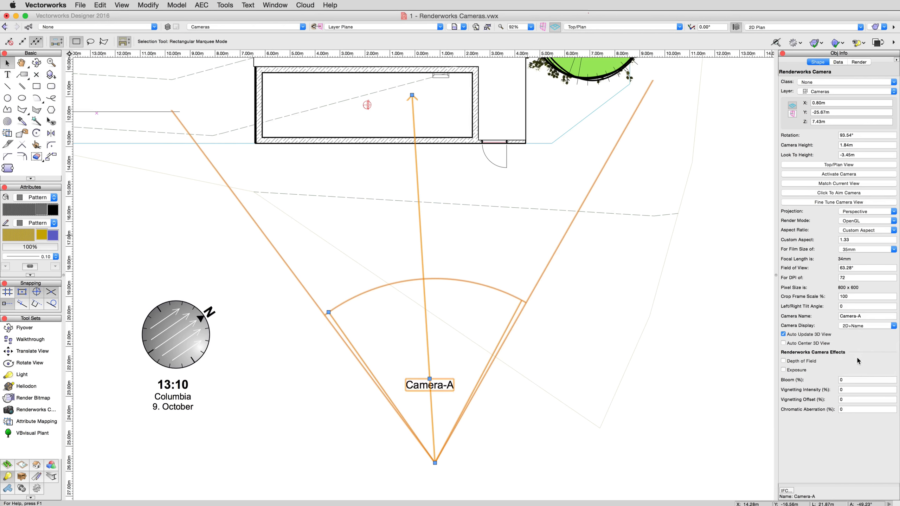
- Try the 3D+Name display for Camera-A, and set its camera display to 2D+3D+Name
{"action": "left_click", "coordinate": [856, 326]}
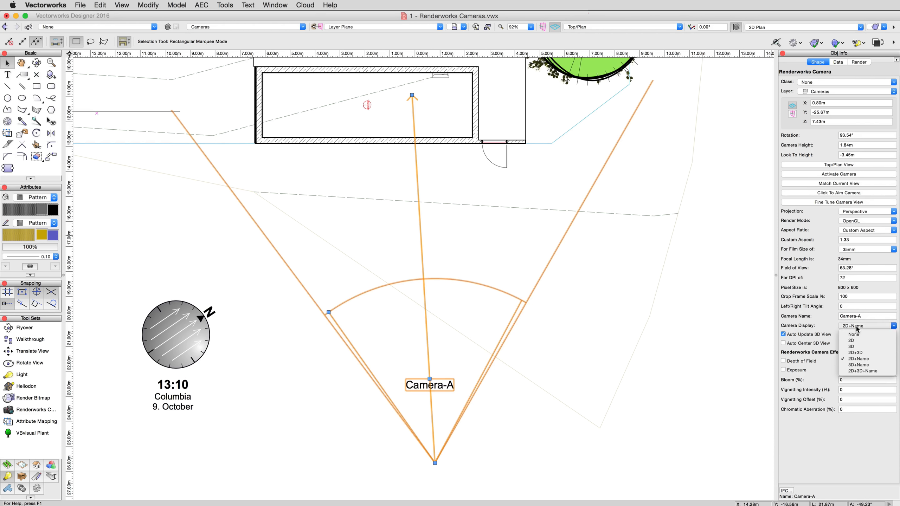
{"action": "left_click", "coordinate": [859, 365]}
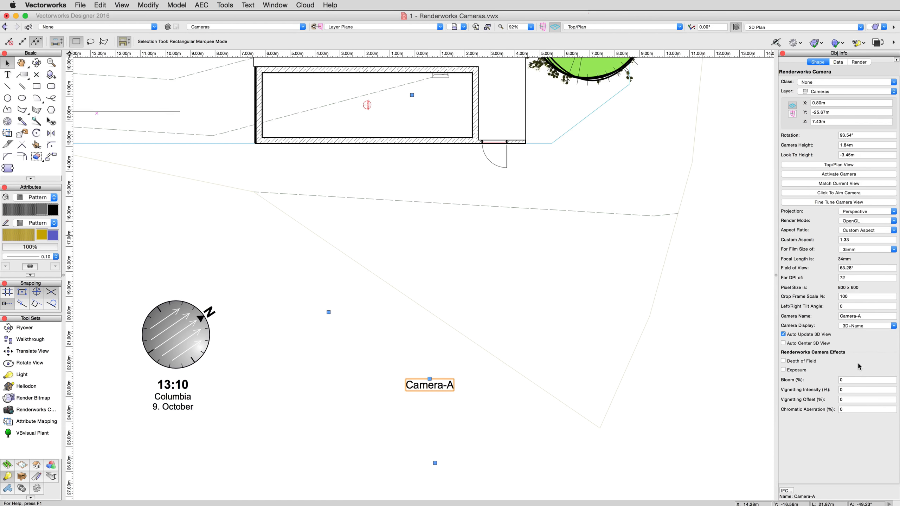
{"action": "left_click", "coordinate": [862, 327]}
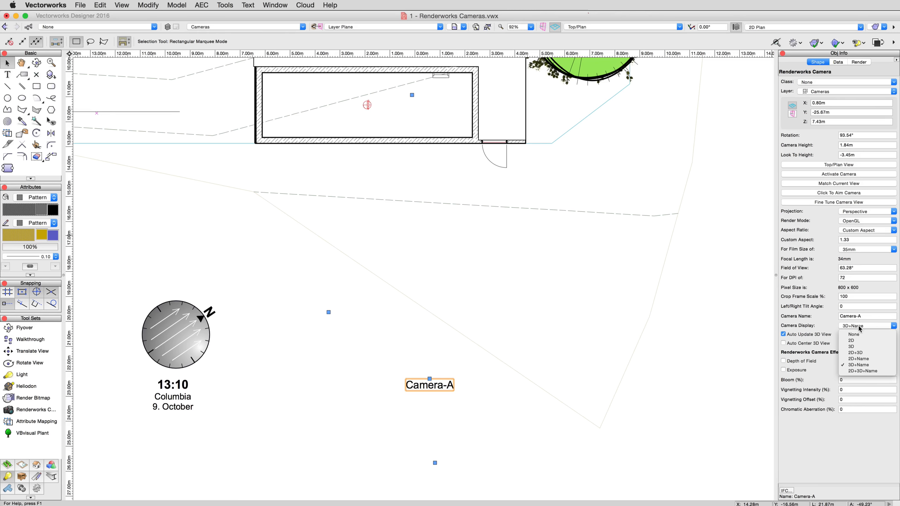
{"action": "left_click", "coordinate": [862, 372]}
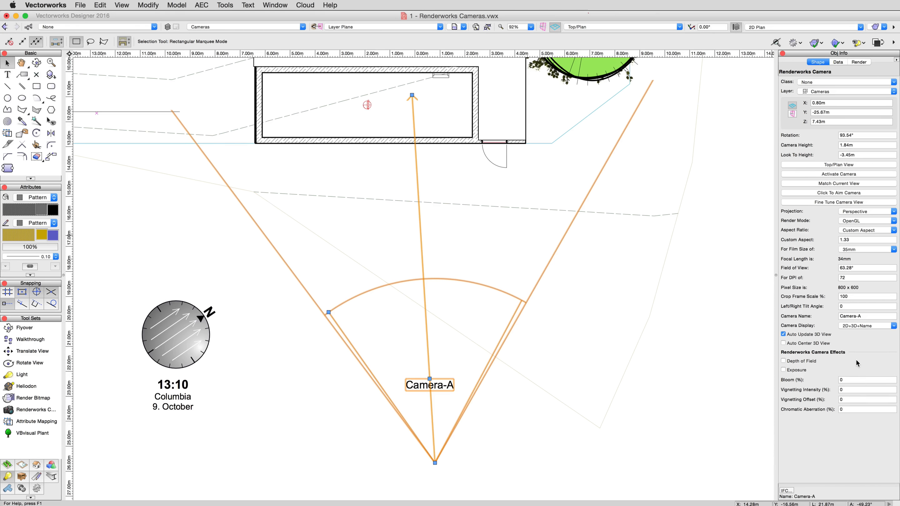
{"action": "left_click", "coordinate": [810, 339]}
{"action": "left_click", "coordinate": [810, 338]}
{"action": "left_click", "coordinate": [809, 344]}
{"action": "left_click", "coordinate": [807, 346]}
- Start creating a viewport from the selected Camera-A
{"action": "left_click", "coordinate": [122, 5]}
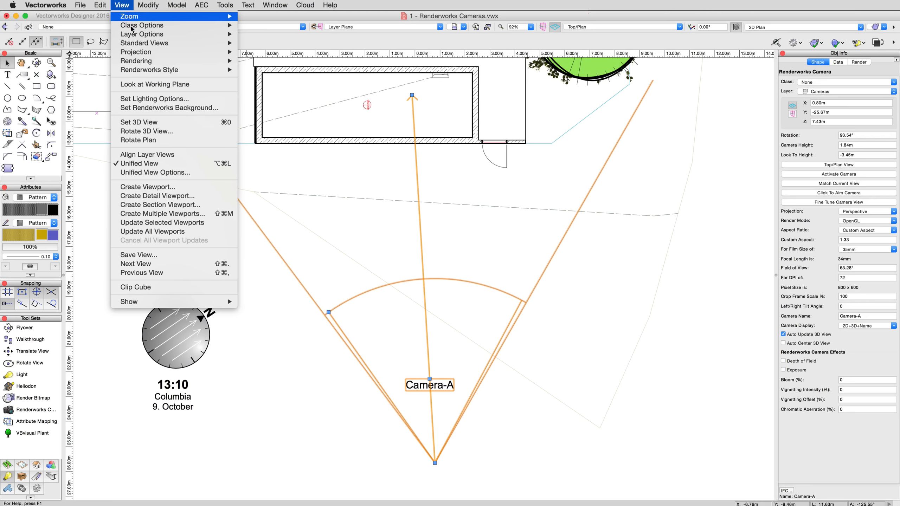
{"action": "left_click", "coordinate": [162, 187]}
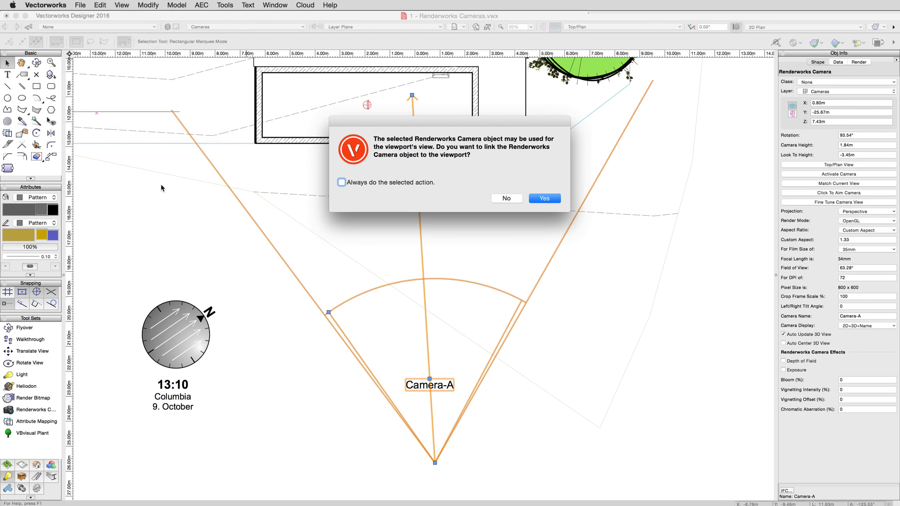